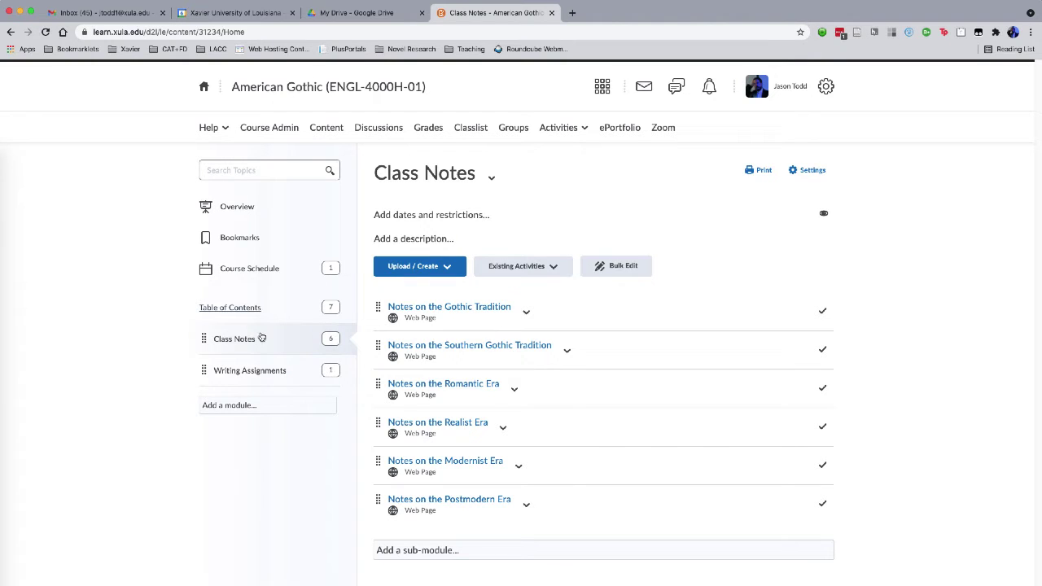
Go to the course Content listing and close the add-new-material options without choosing one.
left_click(327, 127)
left_click(426, 266)
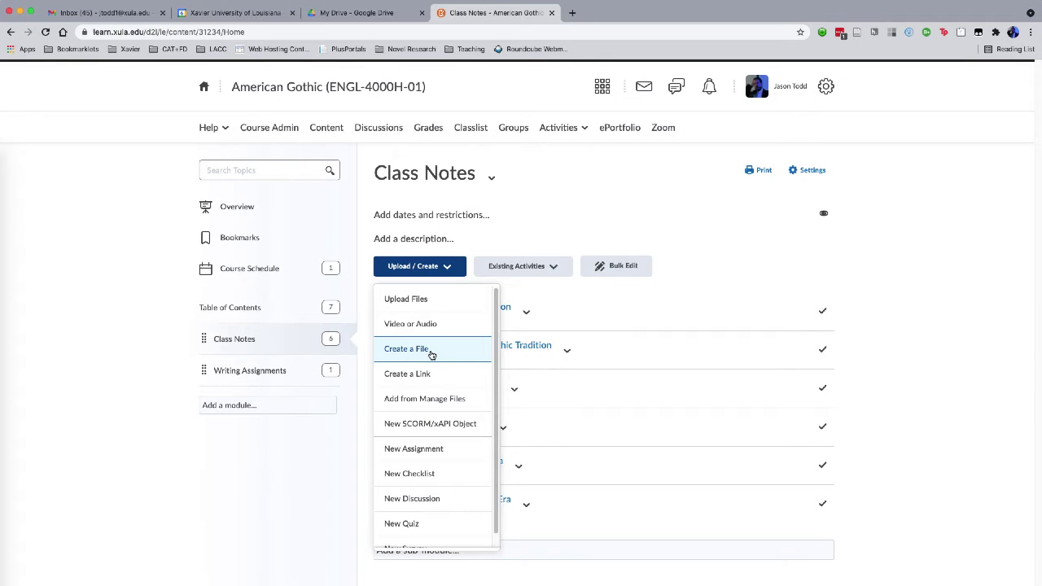
left_click(719, 350)
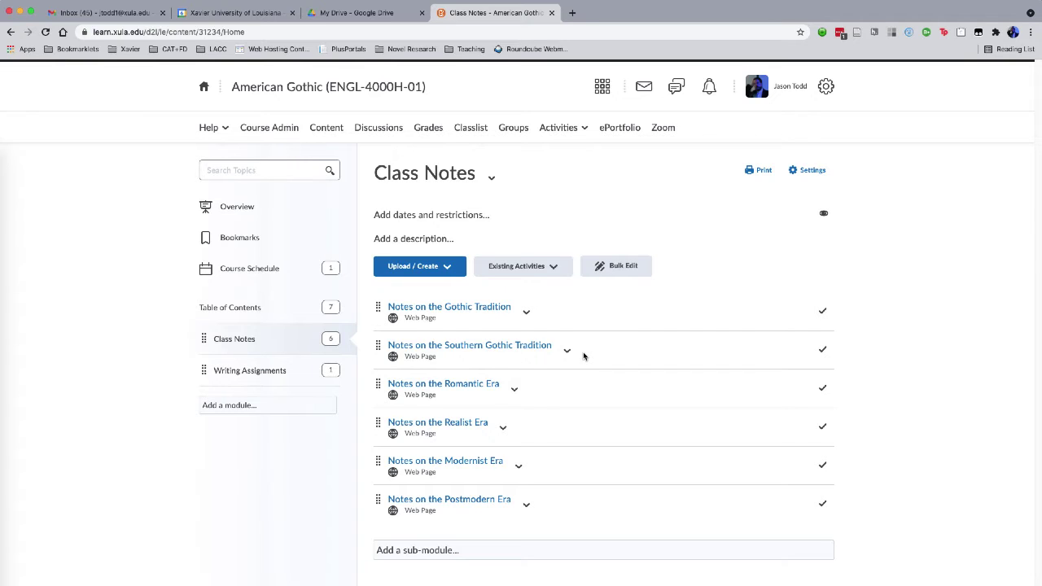
Open 'Notes on the Romantic Era' and scroll through its serif Romantic Literature (1800-1865) notes.
left_click(451, 388)
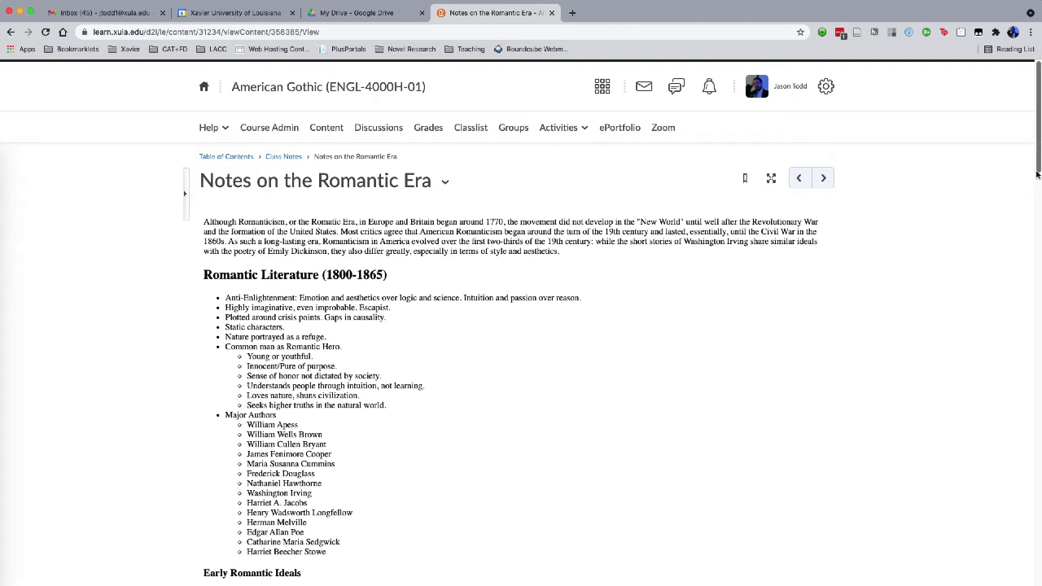
mouse_move(1038, 166)
left_mouse_down()
mouse_move(1036, 175)
mouse_move(1037, 161)
left_mouse_up()
left_click_drag(1037, 163, 1022, 142)
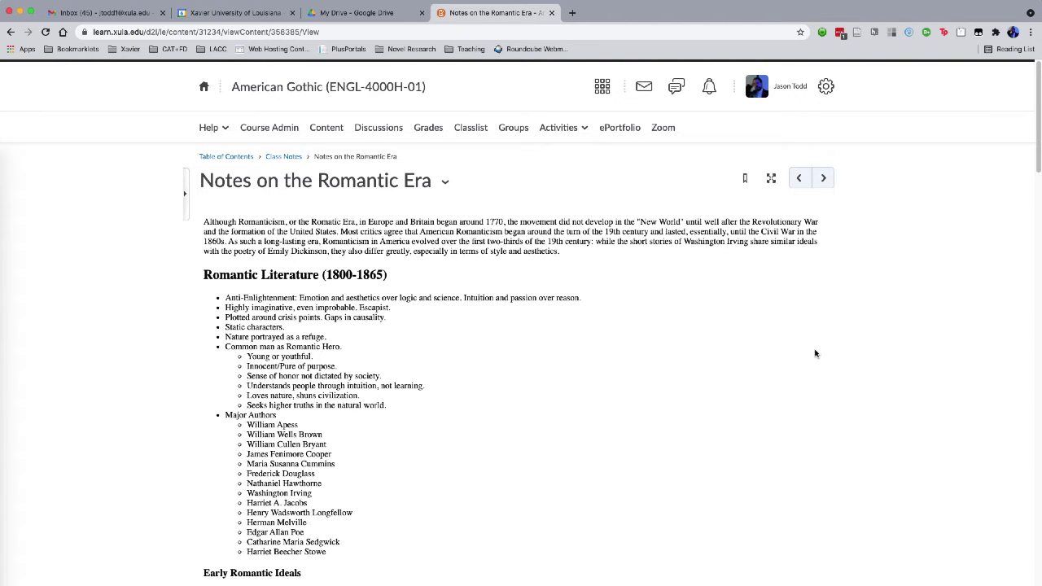
Choose Edit HTML from the topic's menu and scroll through the notes in the editor.
left_click(444, 180)
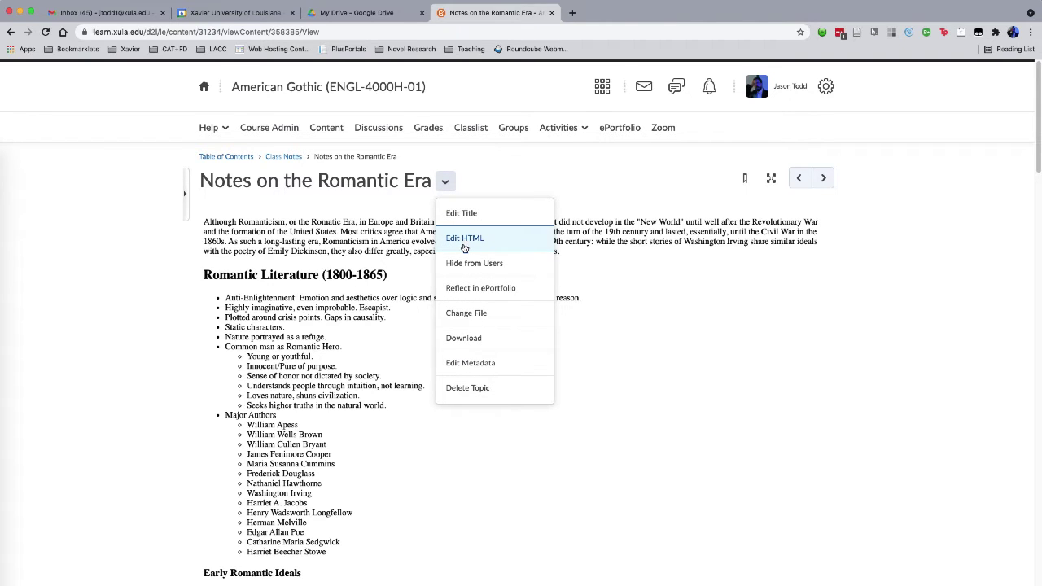
left_click(457, 241)
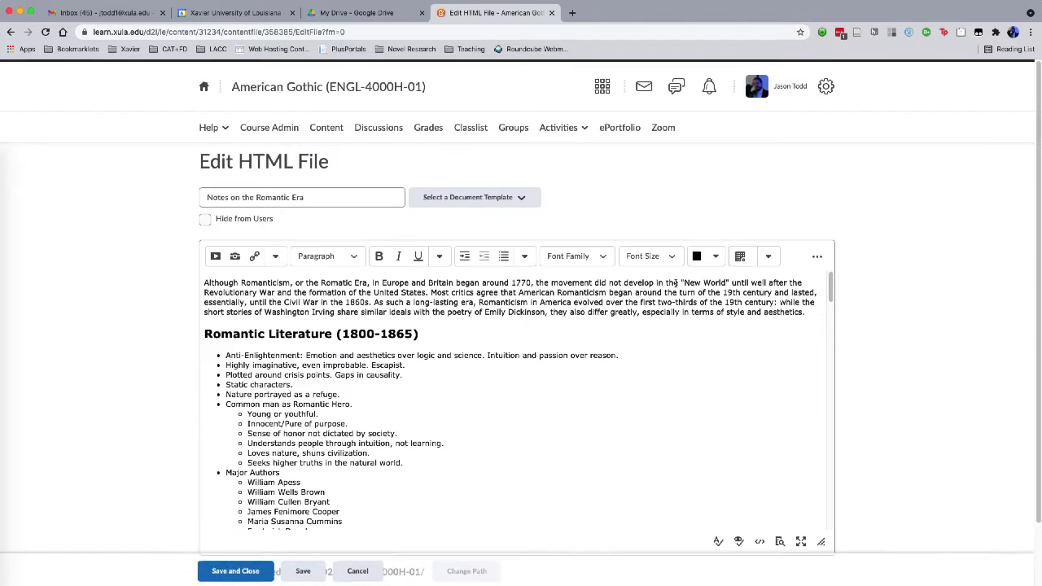
scroll(1038, 242, "down", 1)
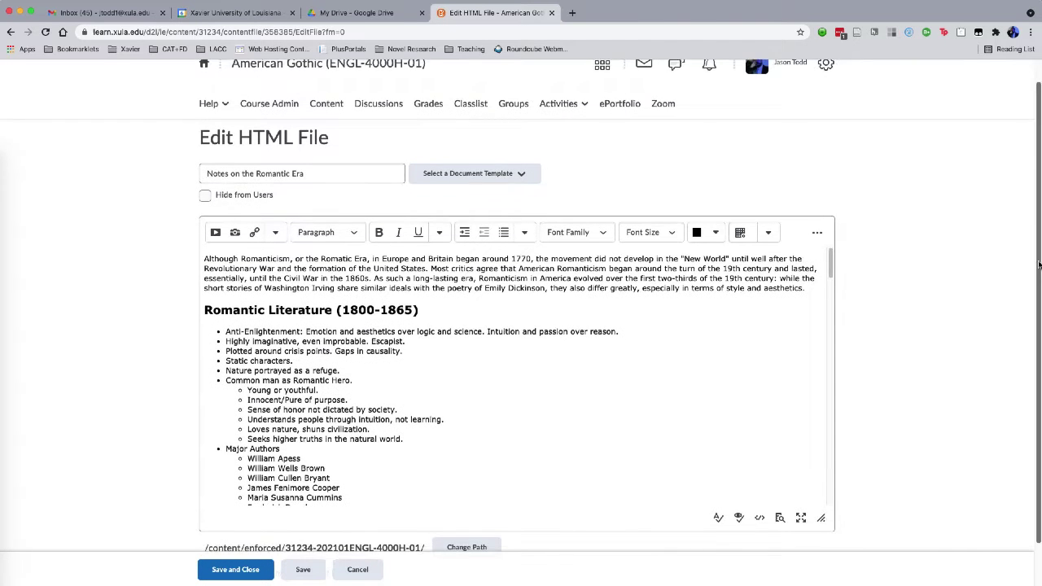
scroll(830, 273, "down", 2)
scroll(830, 273, "down", 10)
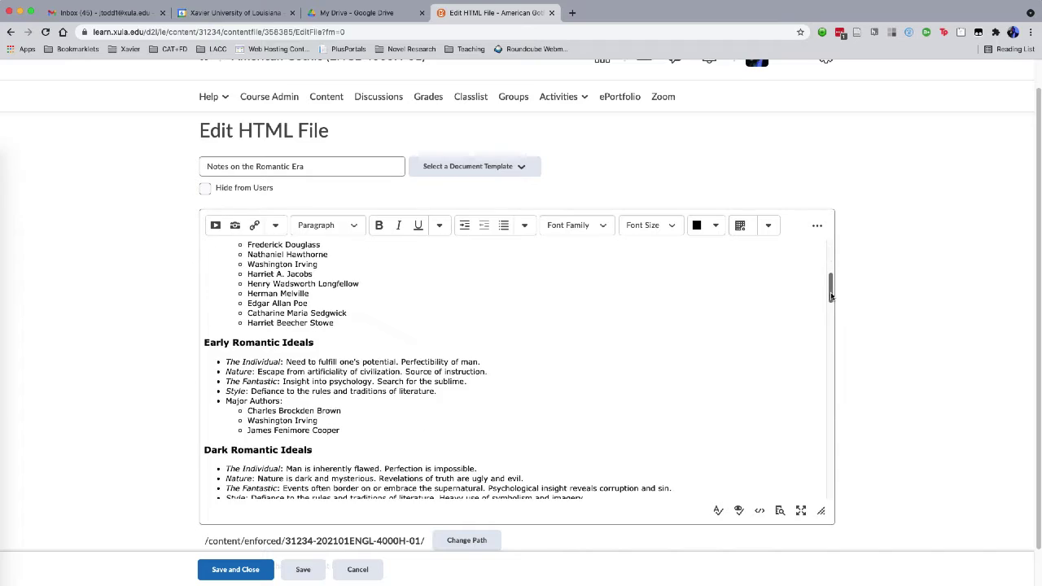
scroll(830, 280, "up", 8)
scroll(829, 279, "up", 5)
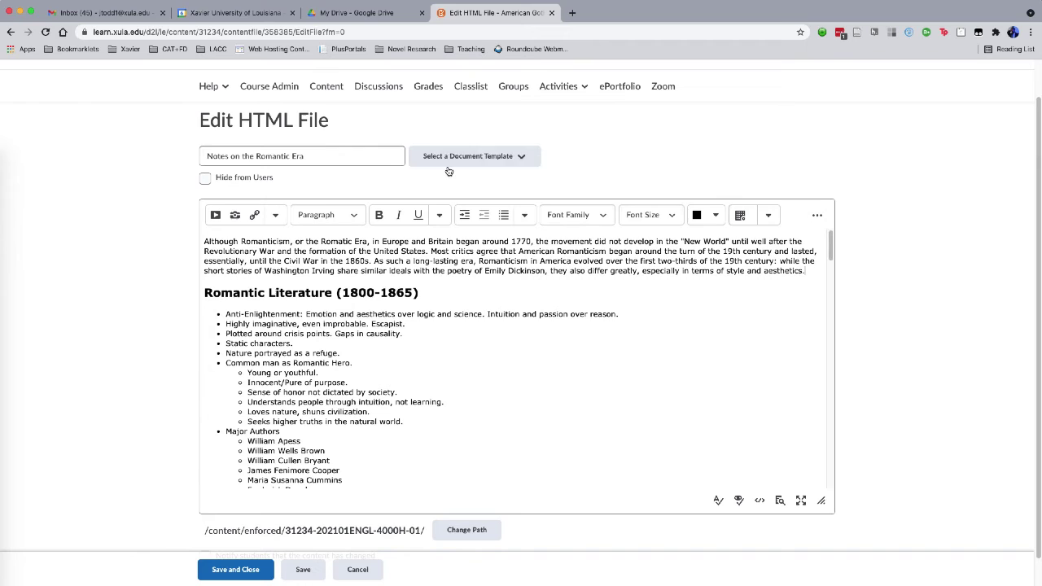
Pick Module Introduction from the Select a Document Template list.
left_click(313, 156)
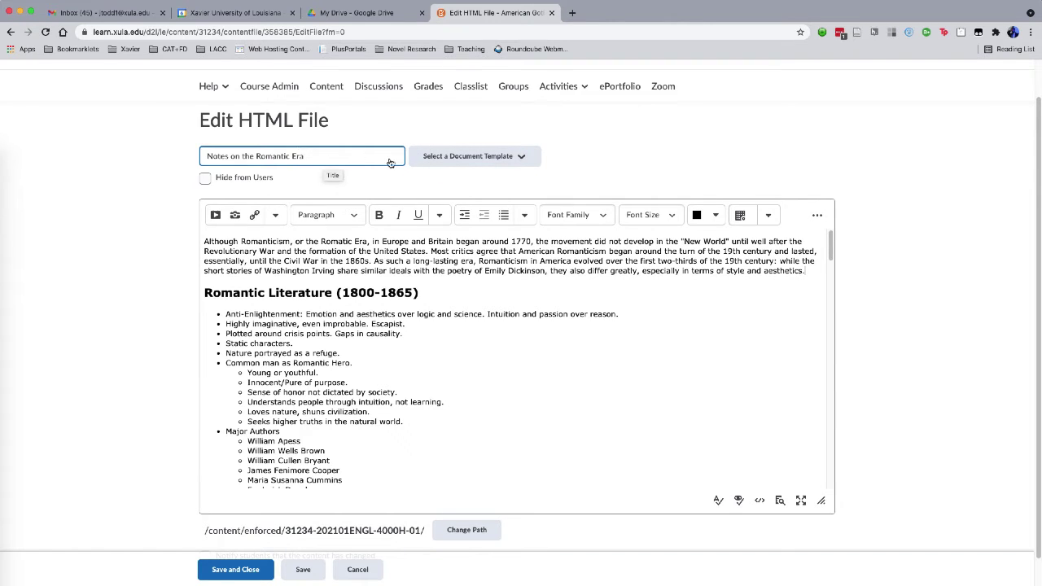
left_click(450, 162)
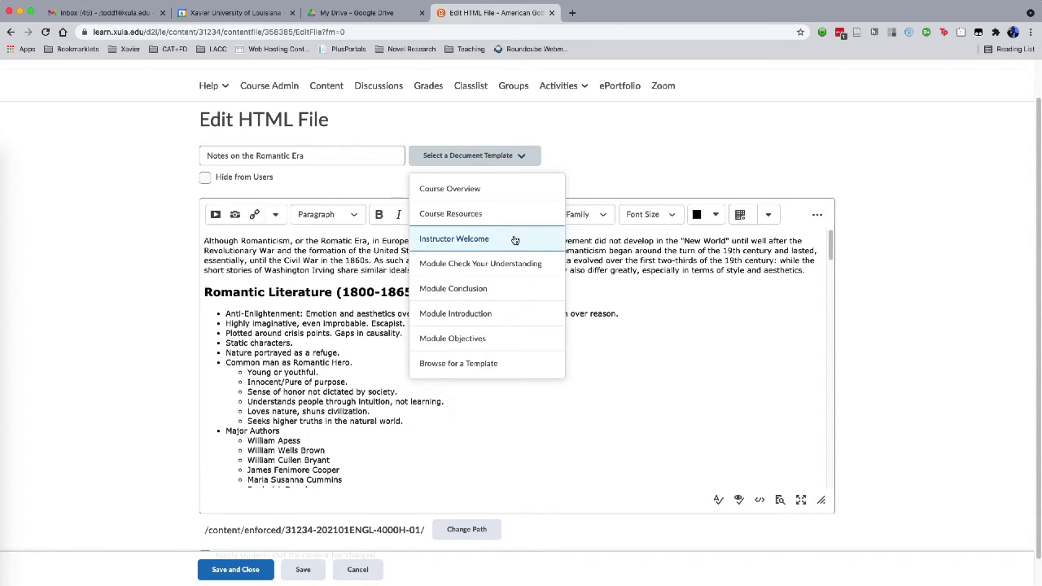
left_click(484, 314)
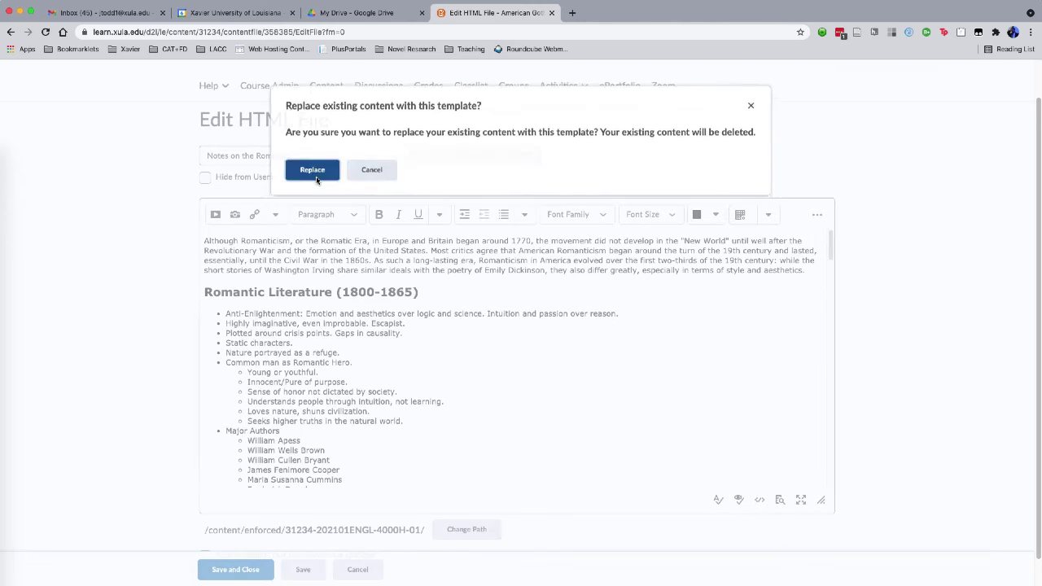
Confirm Replace and check the template's Conclusion banner, Summary, Key Points and Summative Assessment sections.
left_click(317, 172)
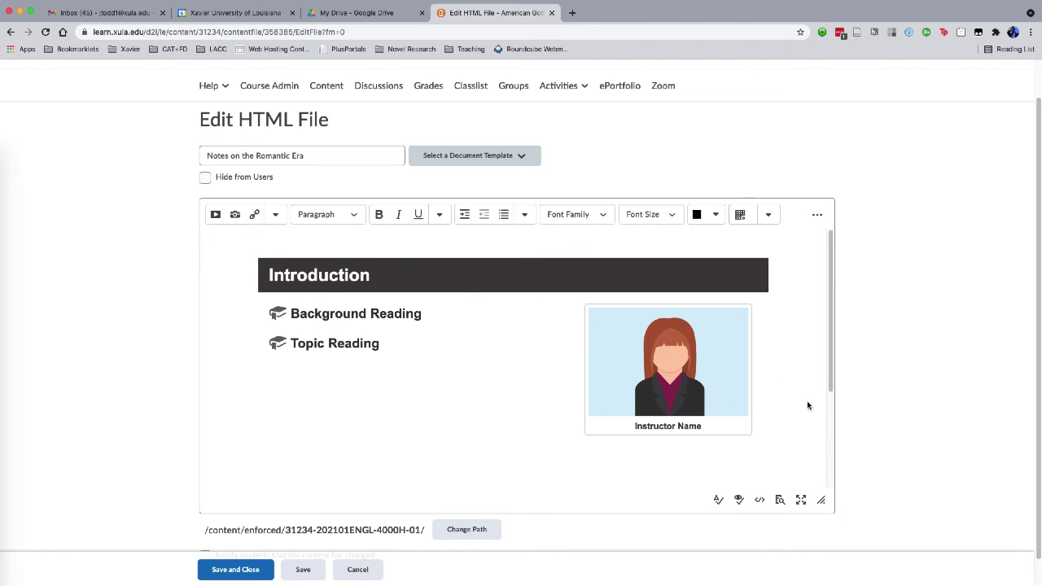
scroll(830, 418, "down", 3)
scroll(832, 422, "up", 5)
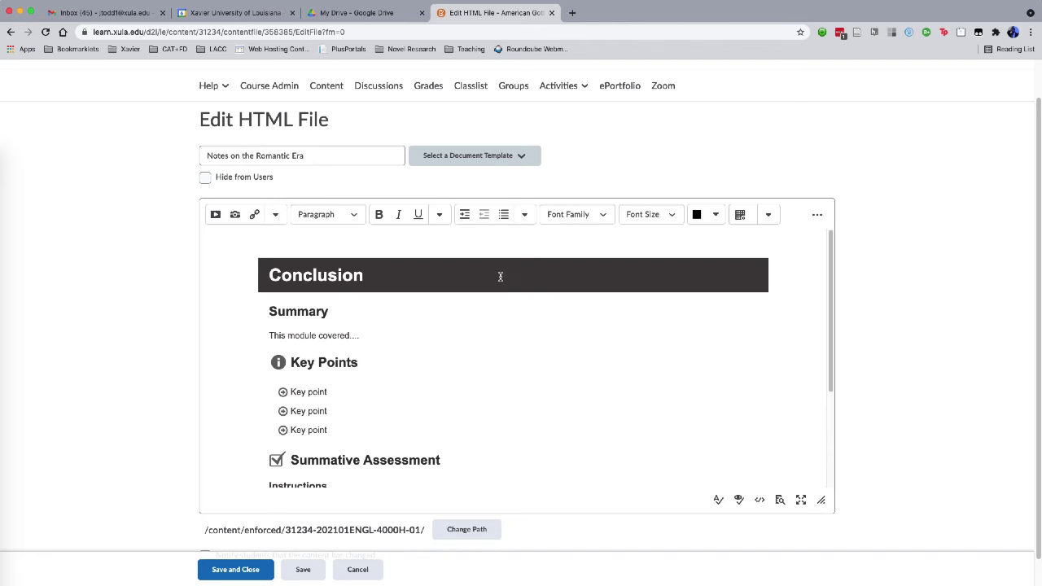
Review the notes' dark title banner, sans-serif text and circled-arrow icon bullets in the editor.
scroll(544, 302, "down", 4)
scroll(551, 304, "up", 4)
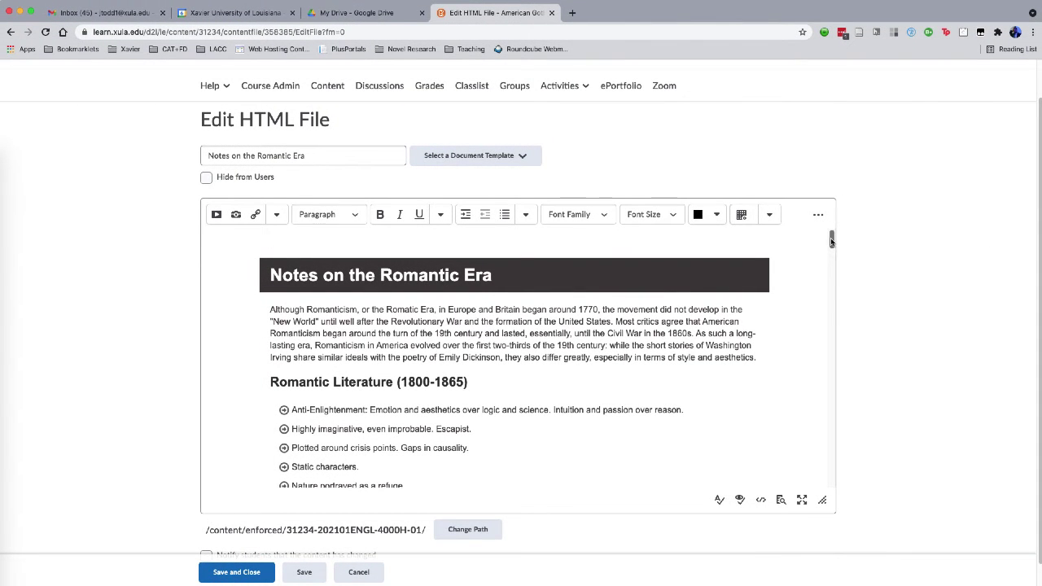
left_click_drag(831, 240, 831, 293)
scroll(179, 545, "down", 1)
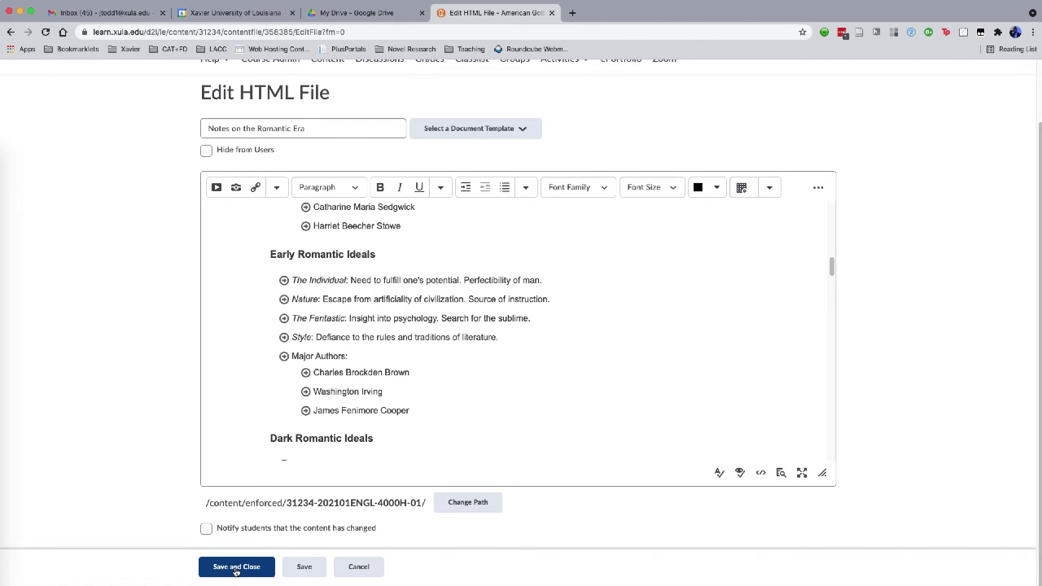
Save and Close, then scroll the published notes down to the Romantic Era Timeline table and back to the top.
left_click(236, 568)
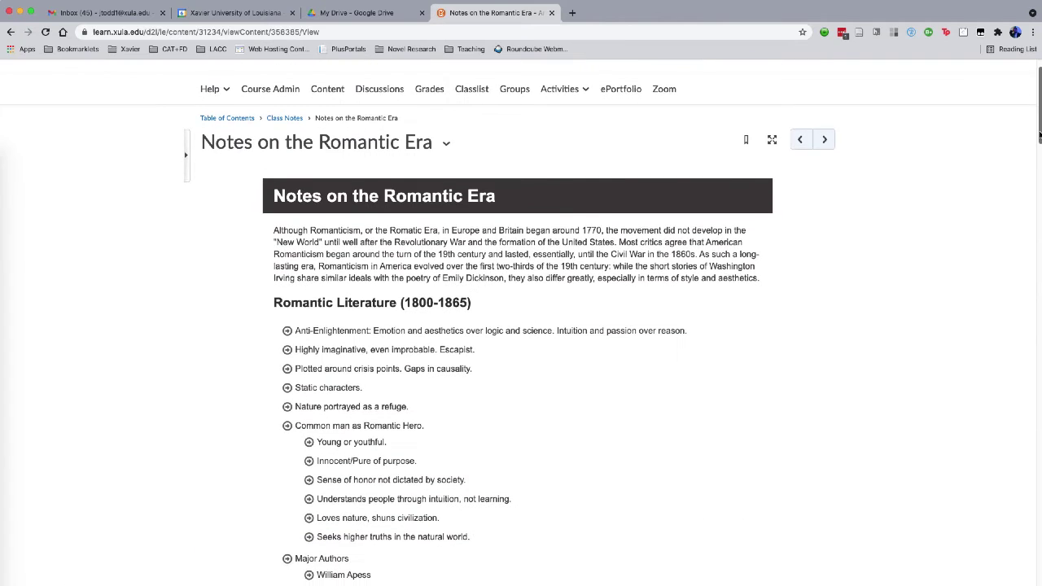
scroll(1040, 136, "up", 1)
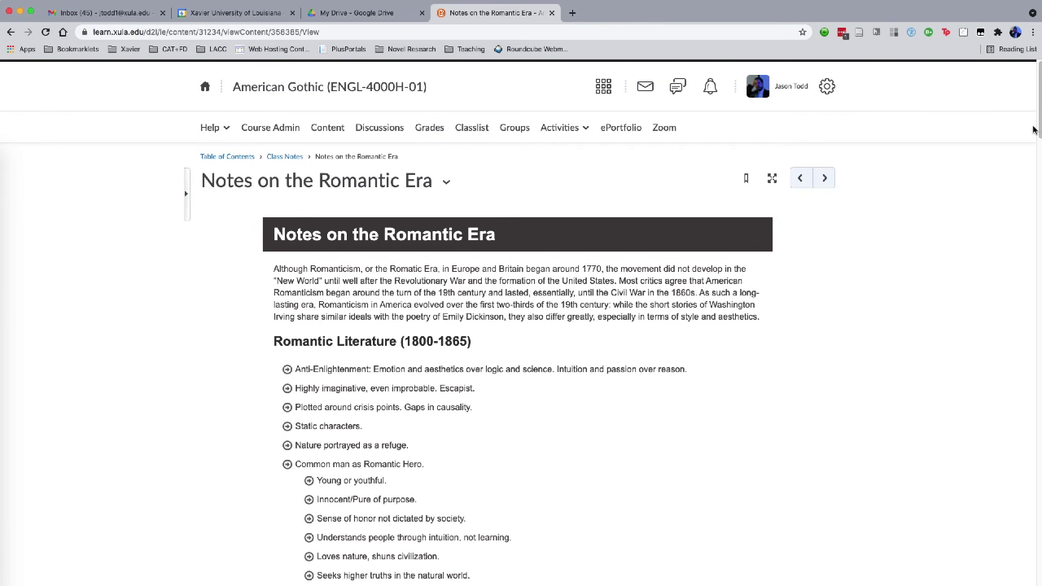
scroll(1039, 128, "down", 1)
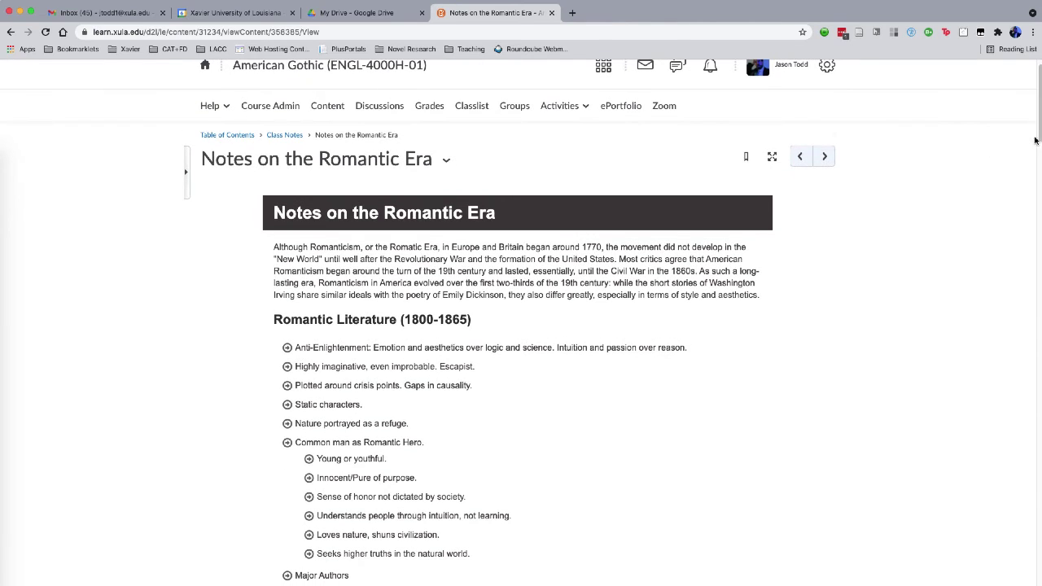
left_click_drag(1038, 128, 1039, 146)
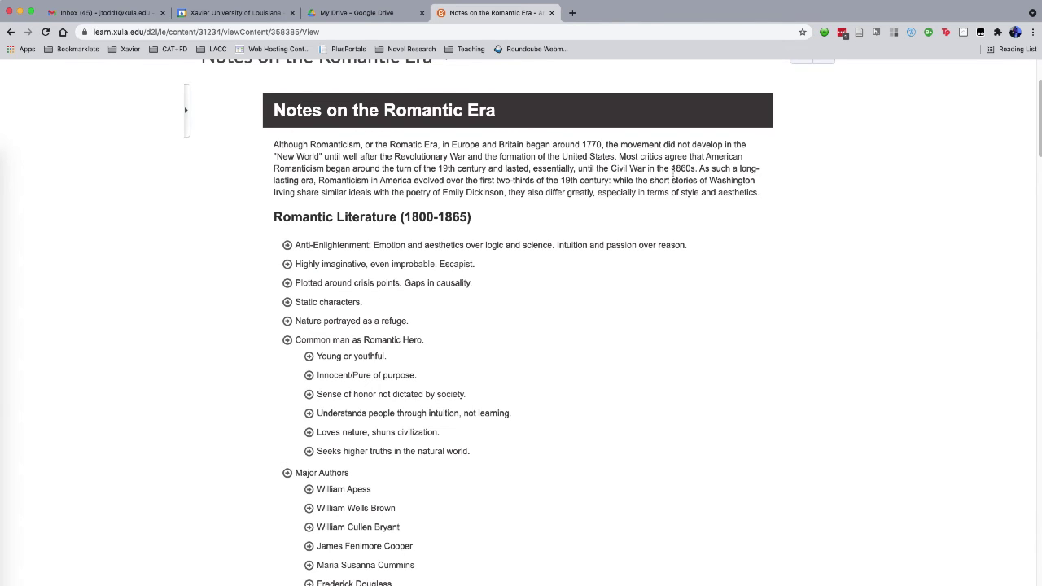
scroll(1038, 137, "down", 2)
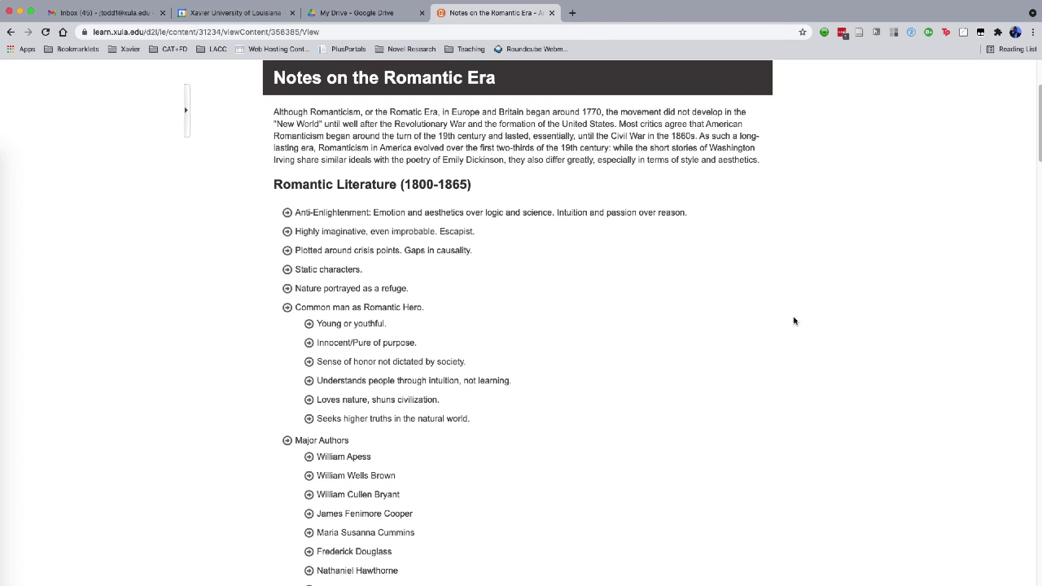
scroll(1038, 166, "down", 2)
left_click_drag(1038, 165, 1037, 304)
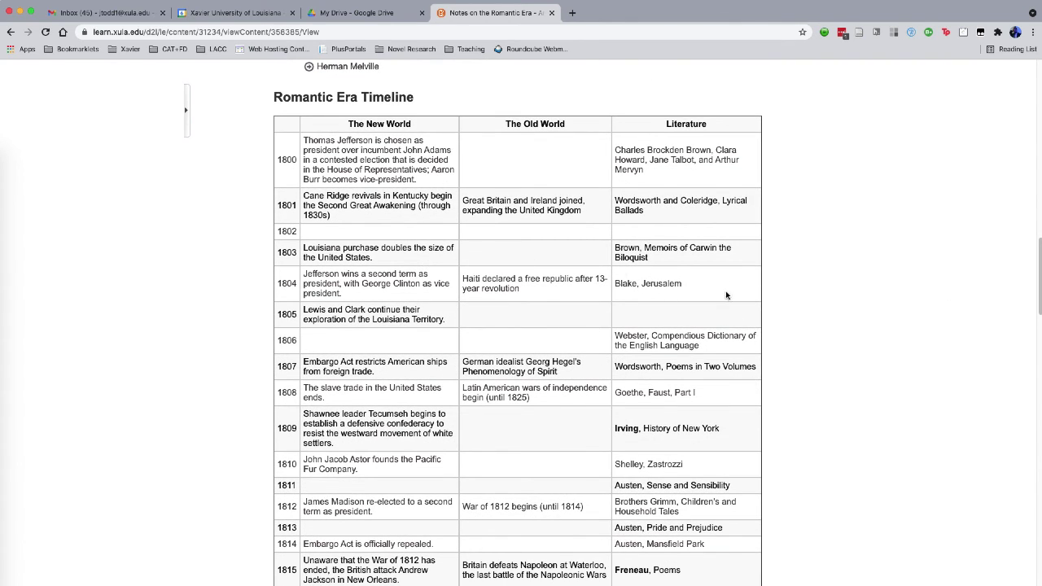
key("Home")
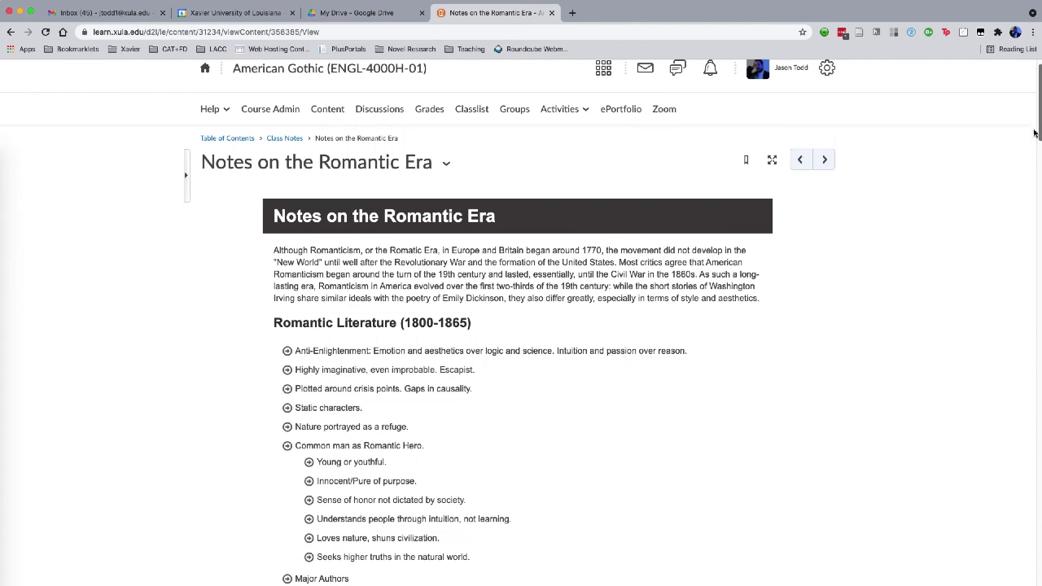